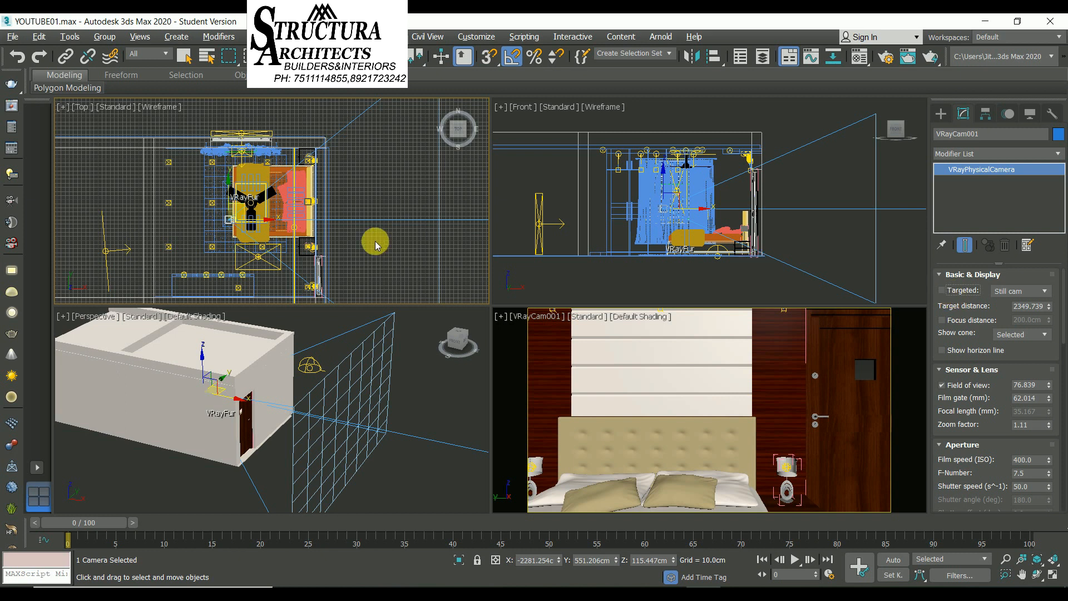
Shift the VRayCam001 camera slightly in the top view and raise it to a height of about 129 cm in the front view
middle_drag(356, 220, 337, 198)
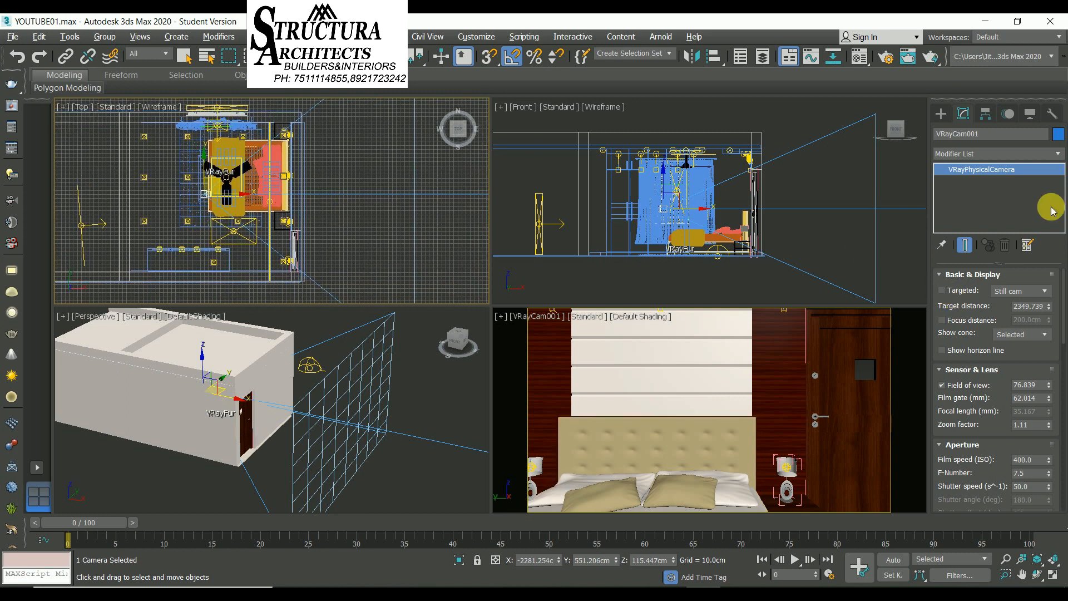
click(942, 115)
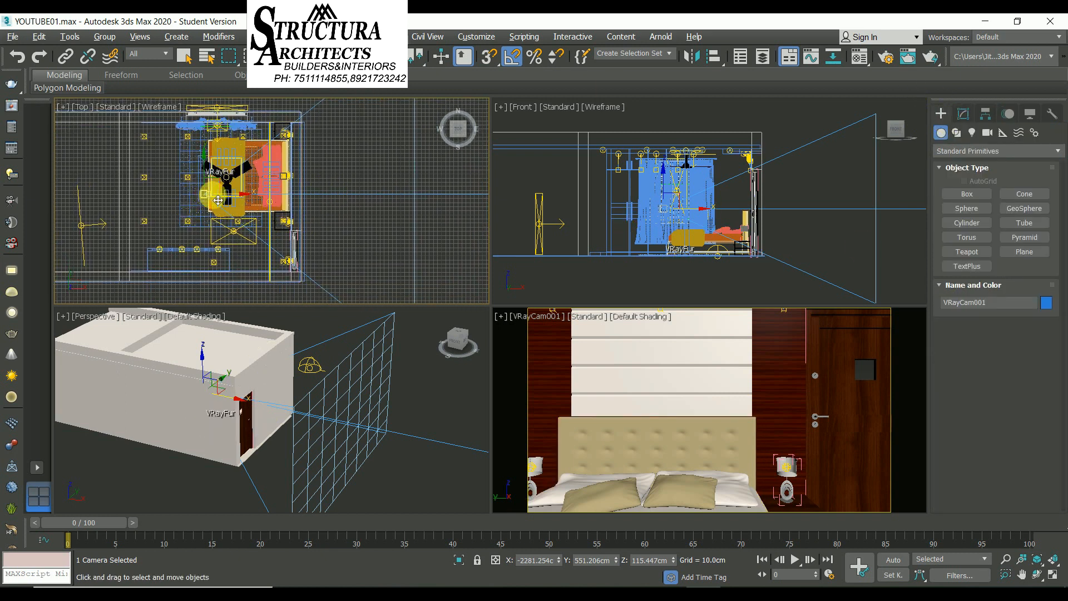
drag(206, 188, 212, 177)
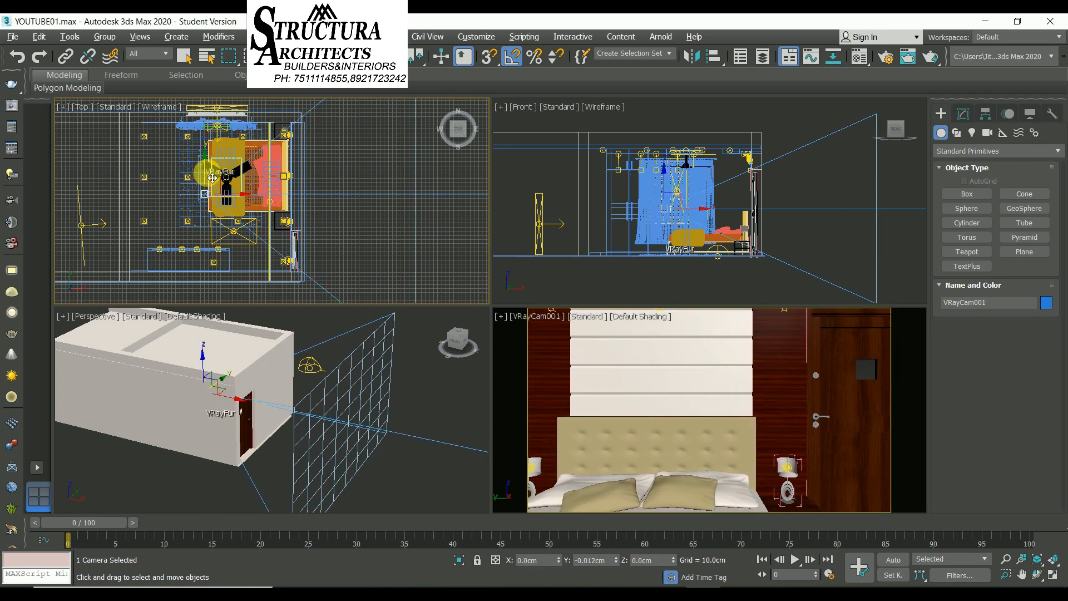
right_click(732, 229)
drag(672, 189, 668, 183)
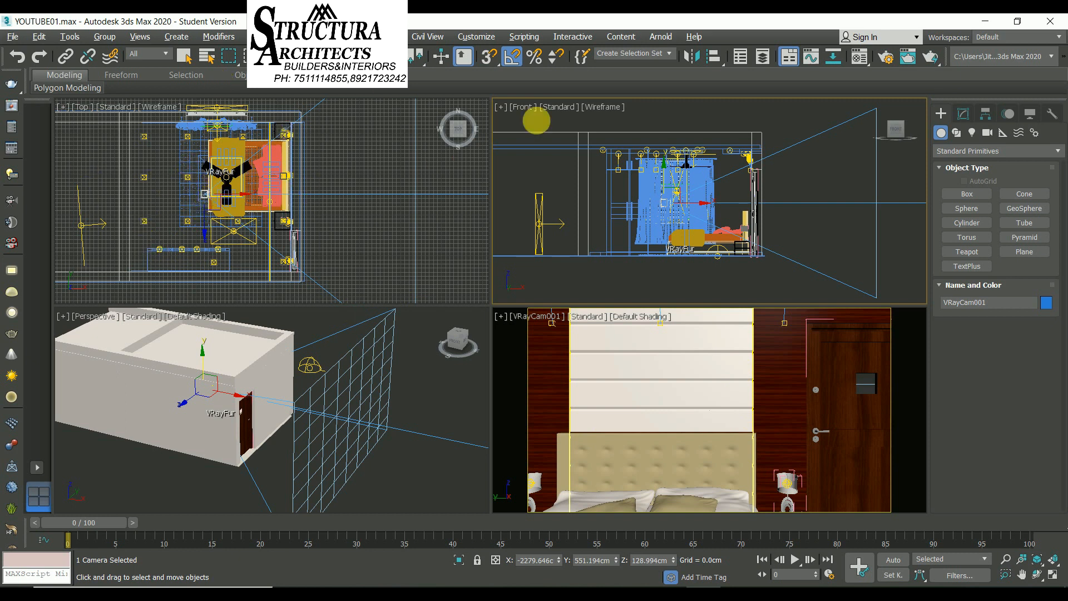
Set the camera's film gate to 60.153 mm and its field of view to 75.839
click(967, 120)
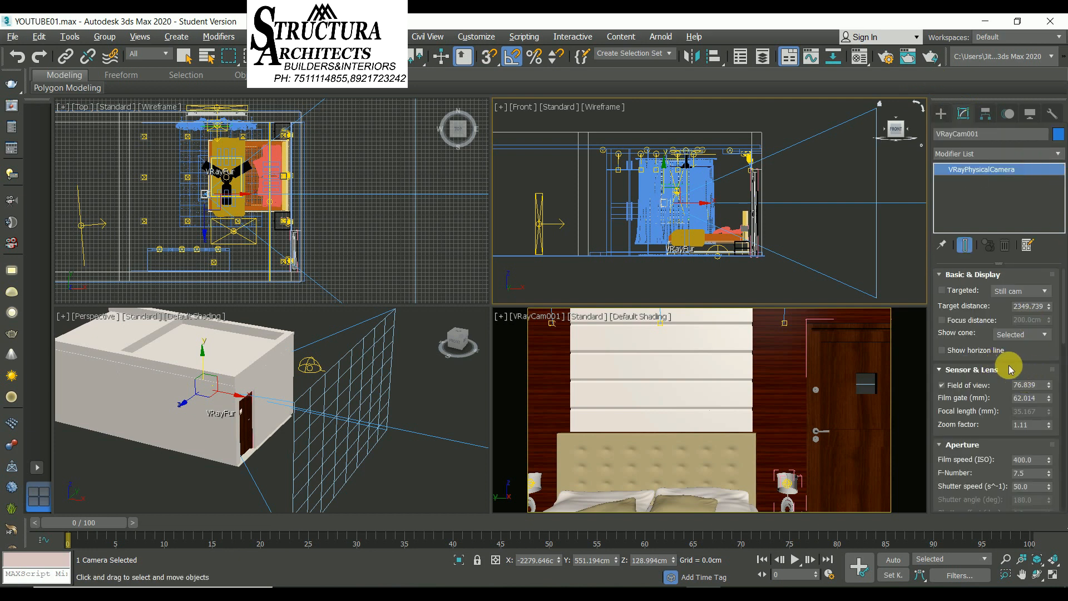
drag(1027, 356, 1023, 327)
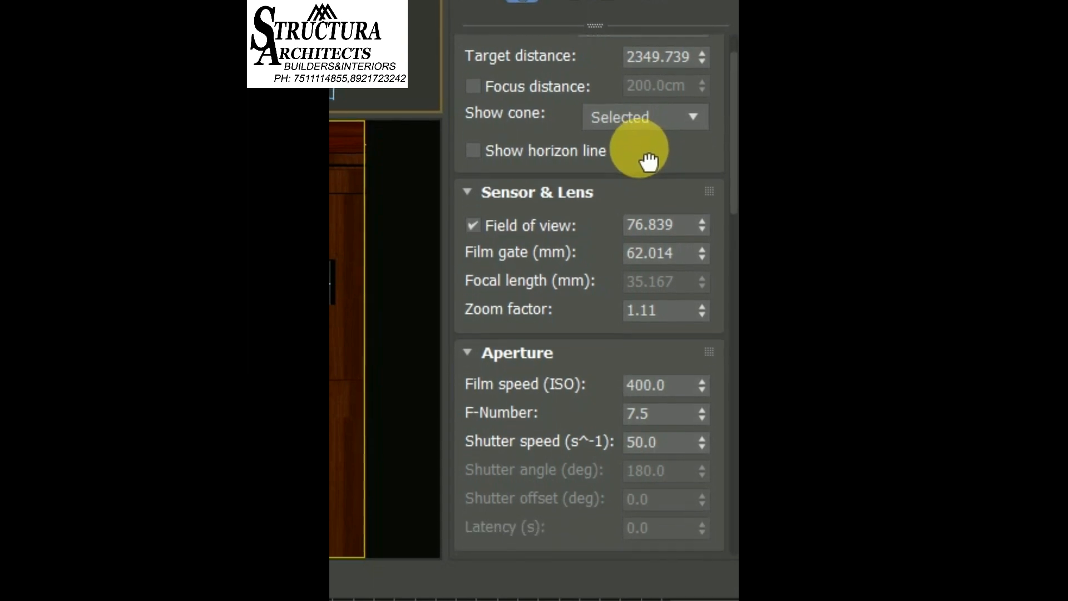
drag(649, 161, 644, 64)
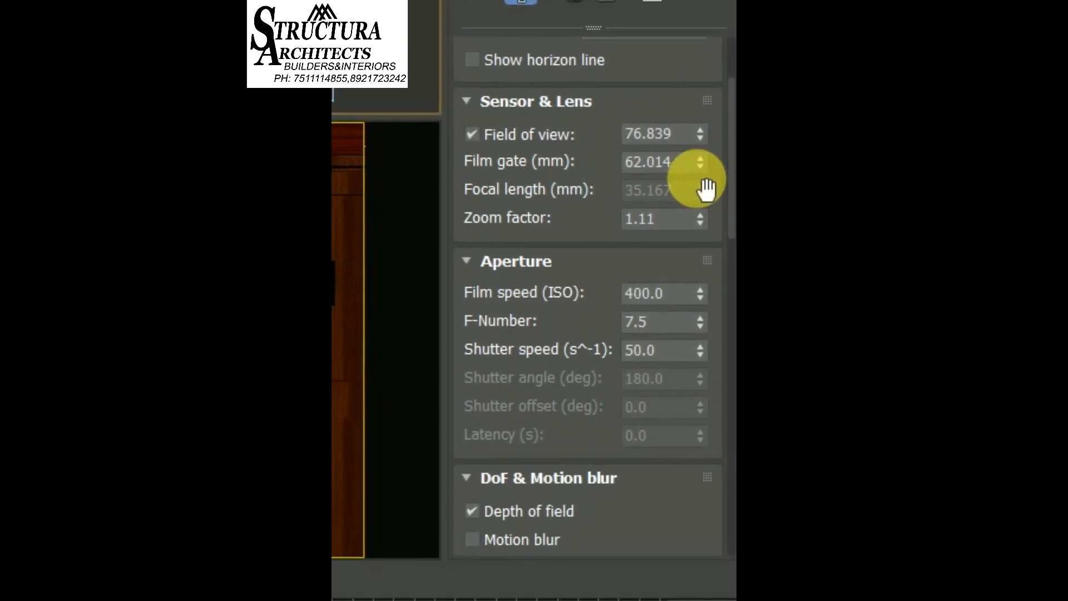
mouse_move(699, 162)
mouse_down()
mouse_move(700, 191)
mouse_move(700, 167)
mouse_move(698, 177)
mouse_up()
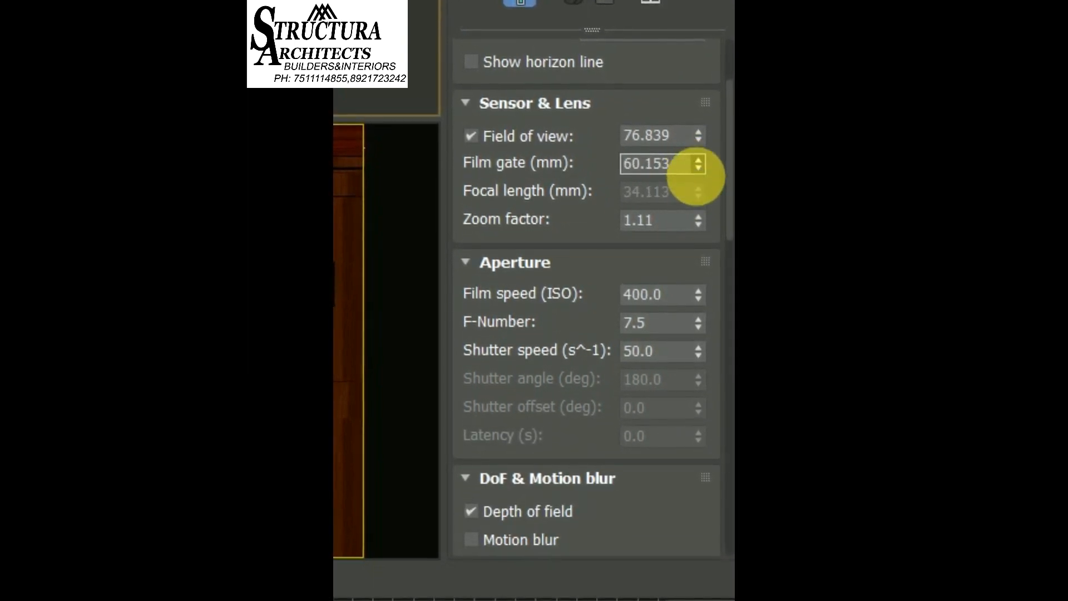
mouse_move(693, 138)
mouse_down()
mouse_move(700, 161)
mouse_move(687, 120)
mouse_move(685, 140)
mouse_up()
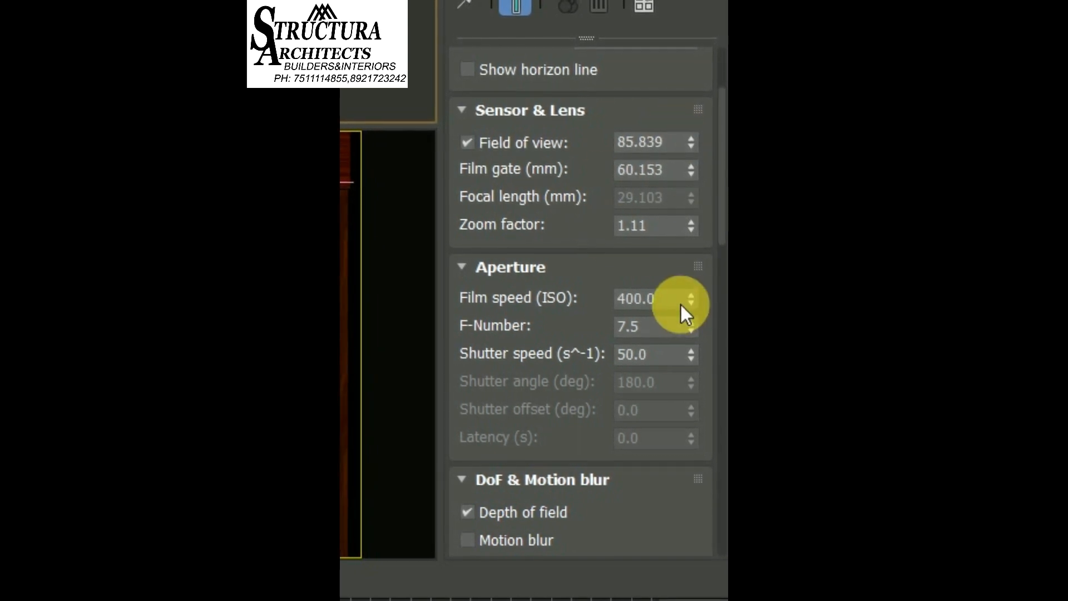
drag(689, 144, 693, 171)
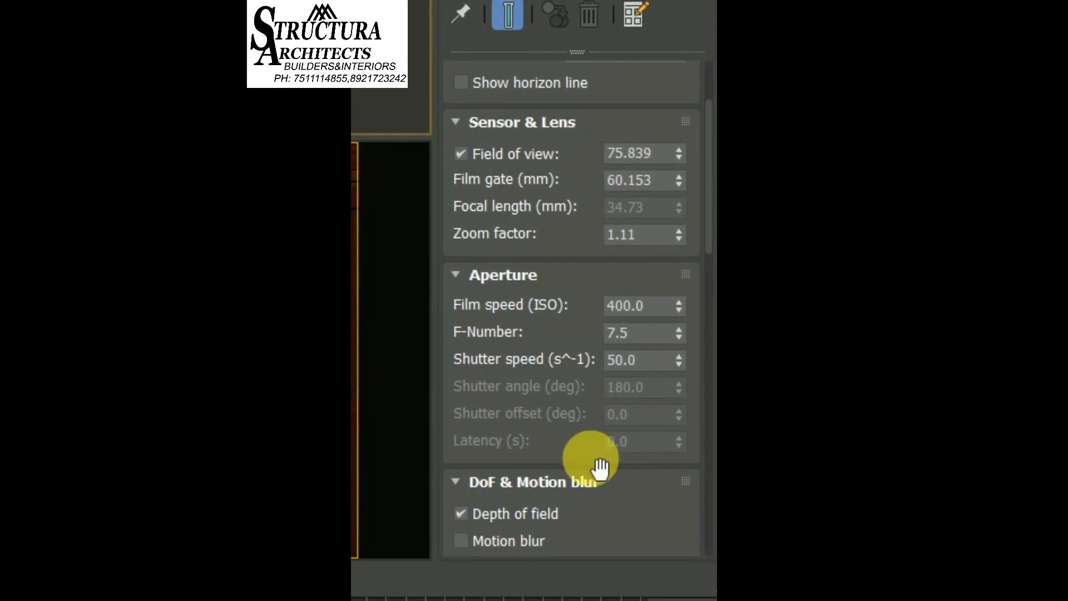
Review the camera's aperture, depth of field, exposure, white balance and tilt settings
scroll(593, 493, down, 5)
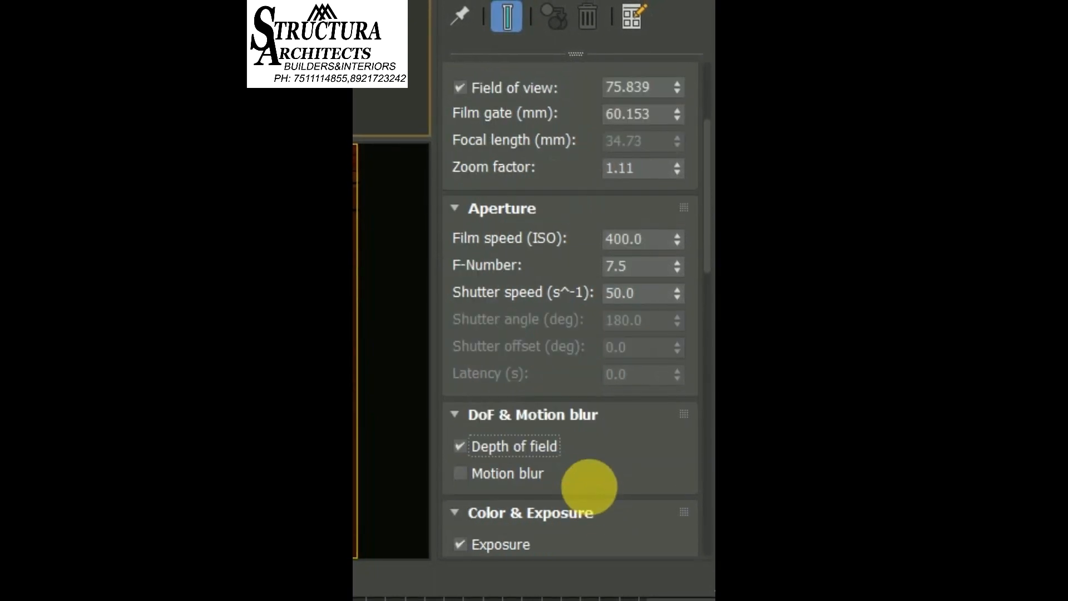
scroll(611, 450, down, 1)
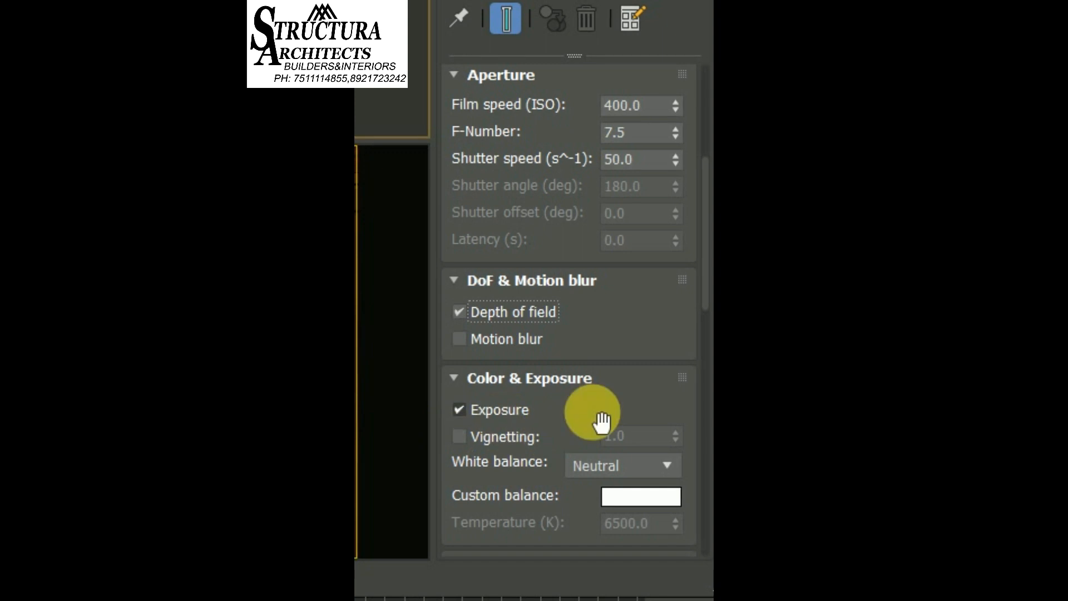
scroll(629, 384, down, 2)
scroll(615, 356, down, 1)
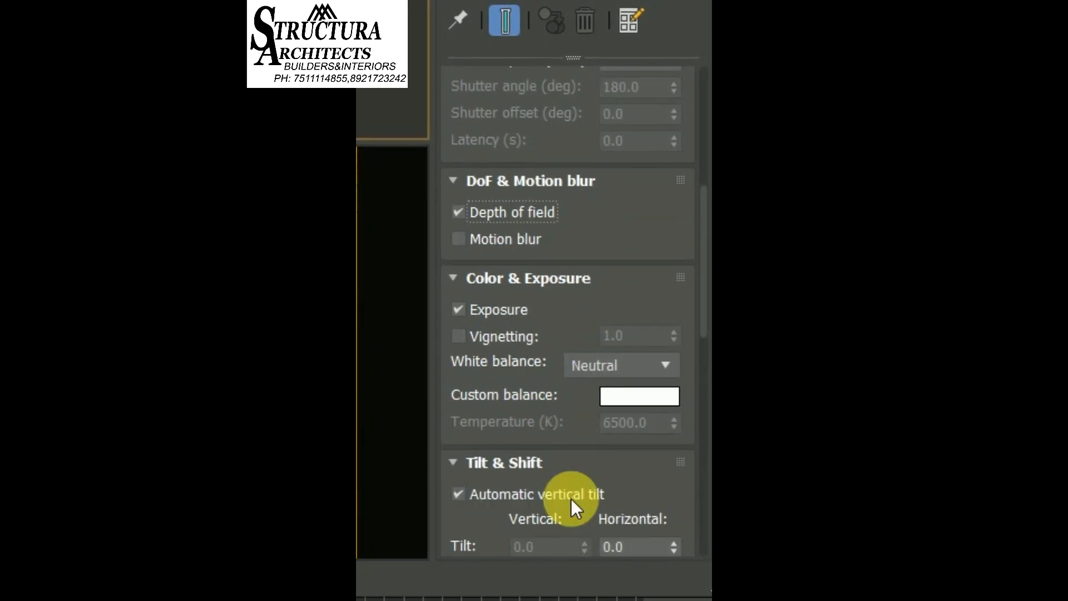
scroll(618, 518, down, 1)
scroll(585, 457, down, 2)
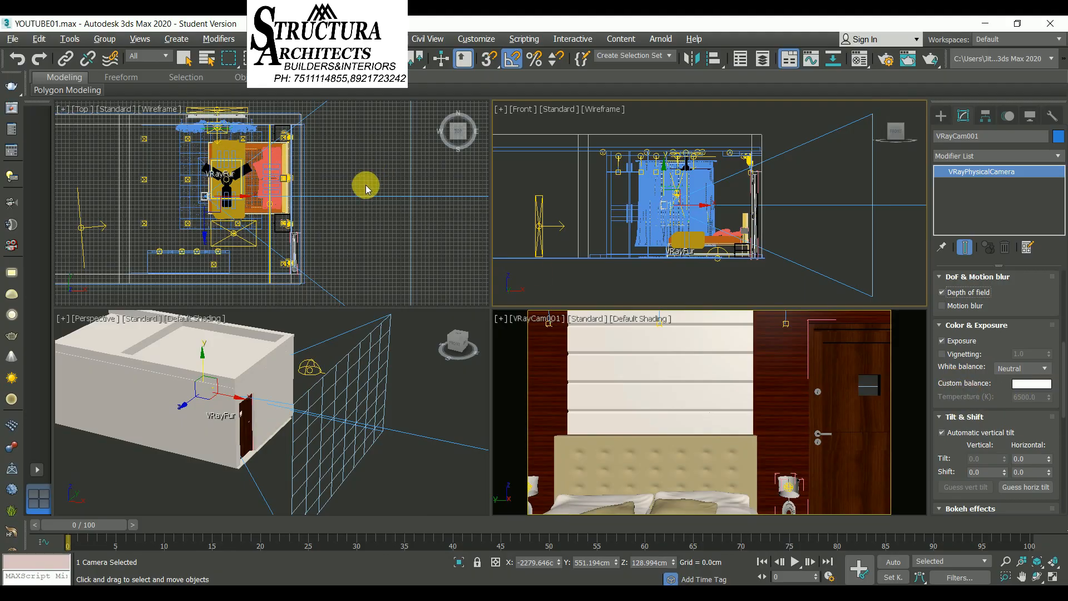
Open the V-Ray render settings, collapse the IPR, image sampler and bucket sampler sections, and expand the Camera section
click(896, 54)
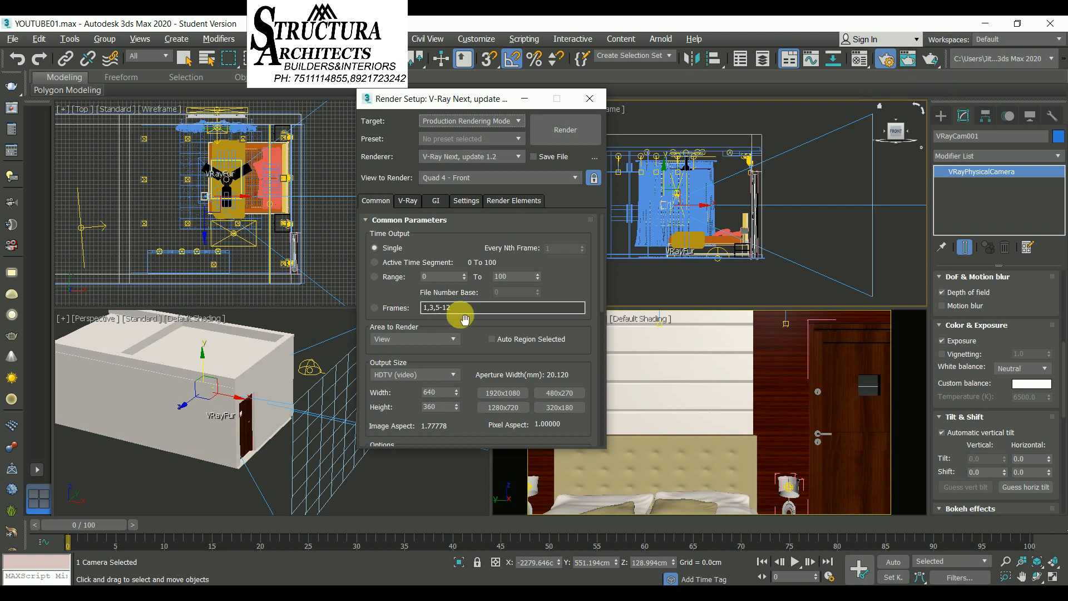
drag(480, 337, 474, 225)
click(408, 201)
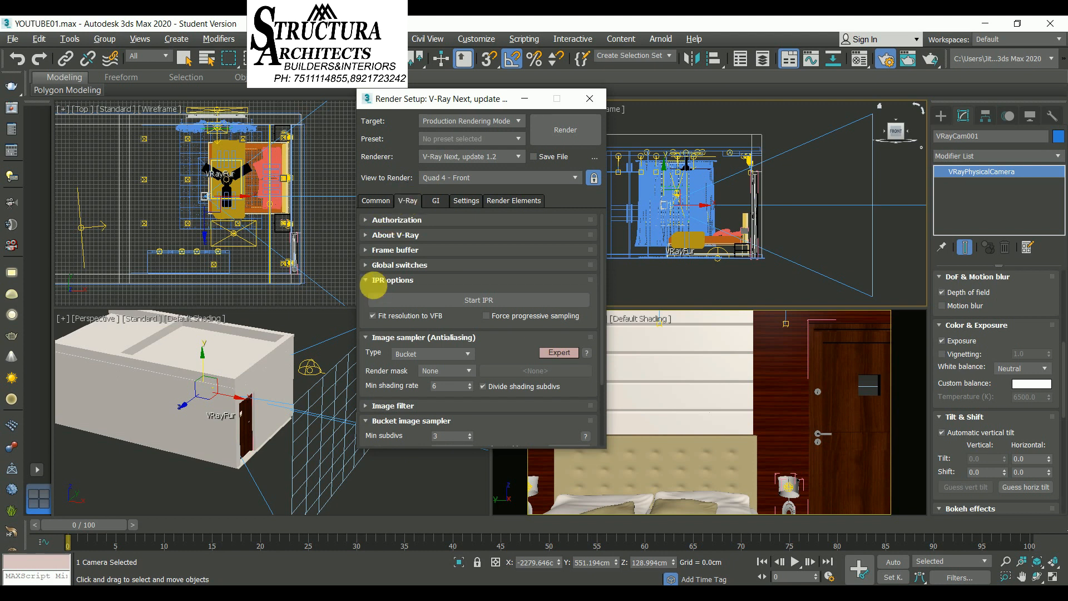
click(372, 282)
click(373, 297)
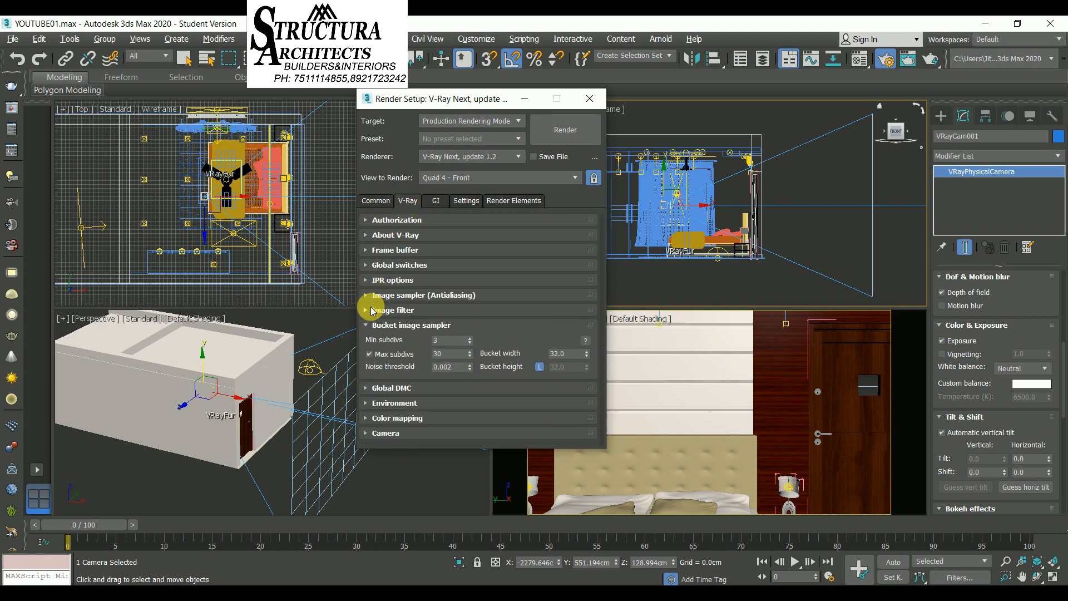
click(372, 310)
click(372, 310)
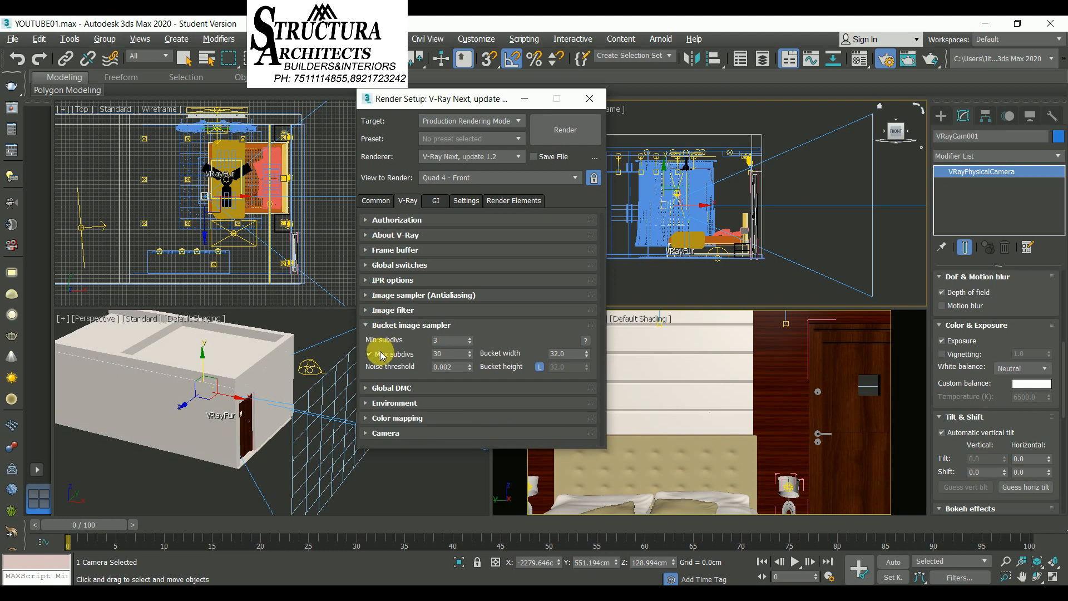
click(370, 327)
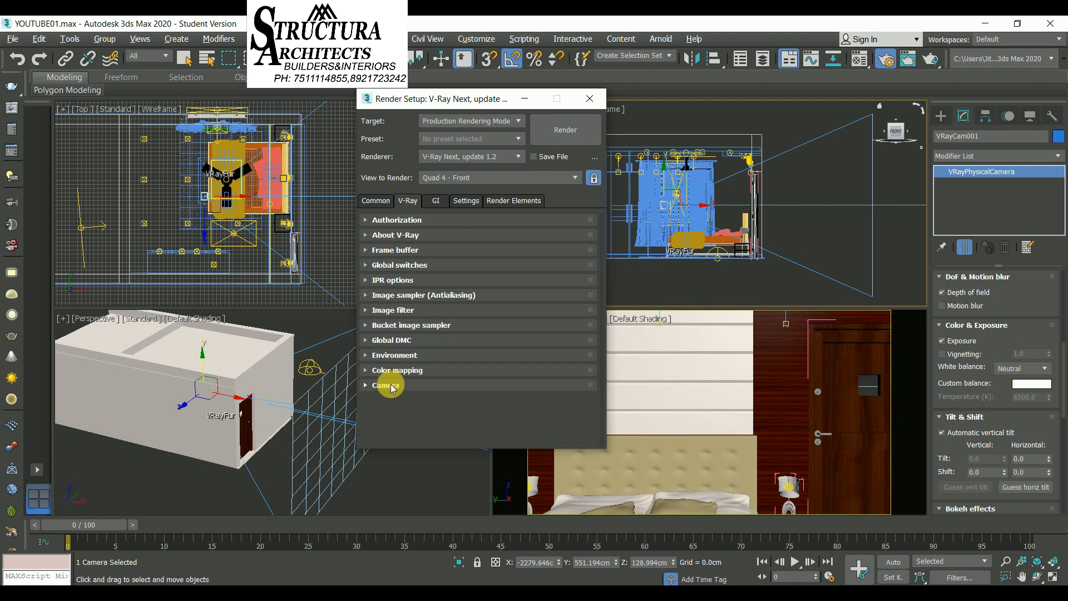
click(378, 385)
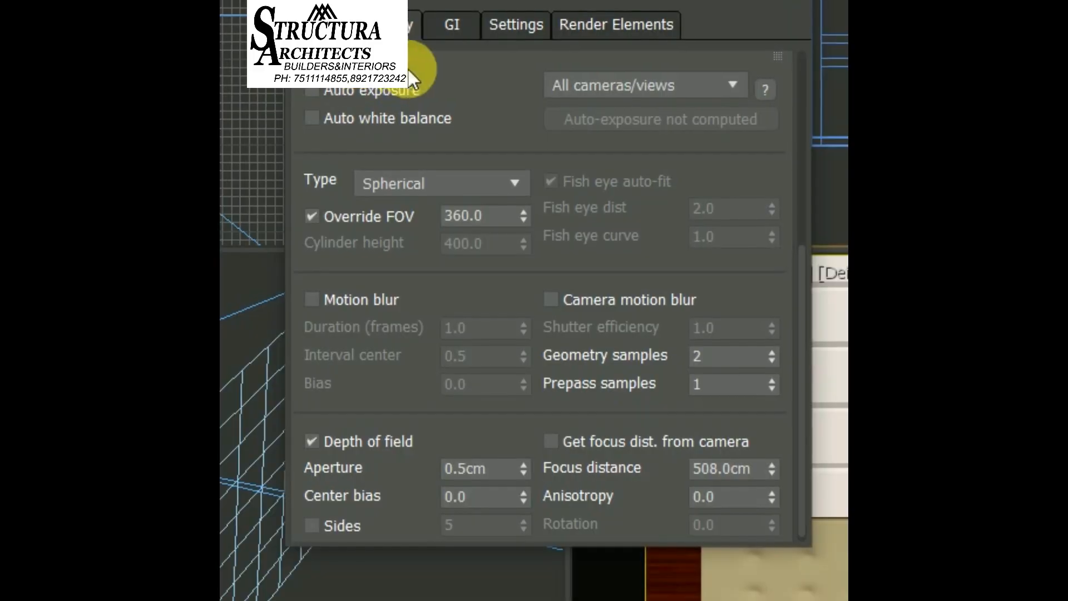
Set the render camera type to Spherical with the FOV override at 360
click(390, 185)
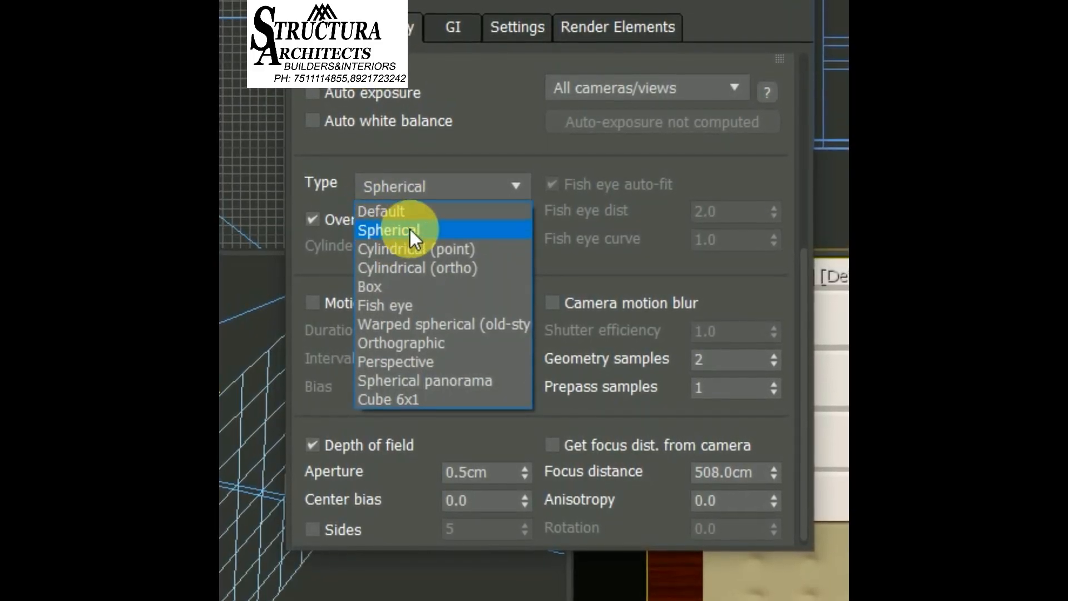
click(399, 225)
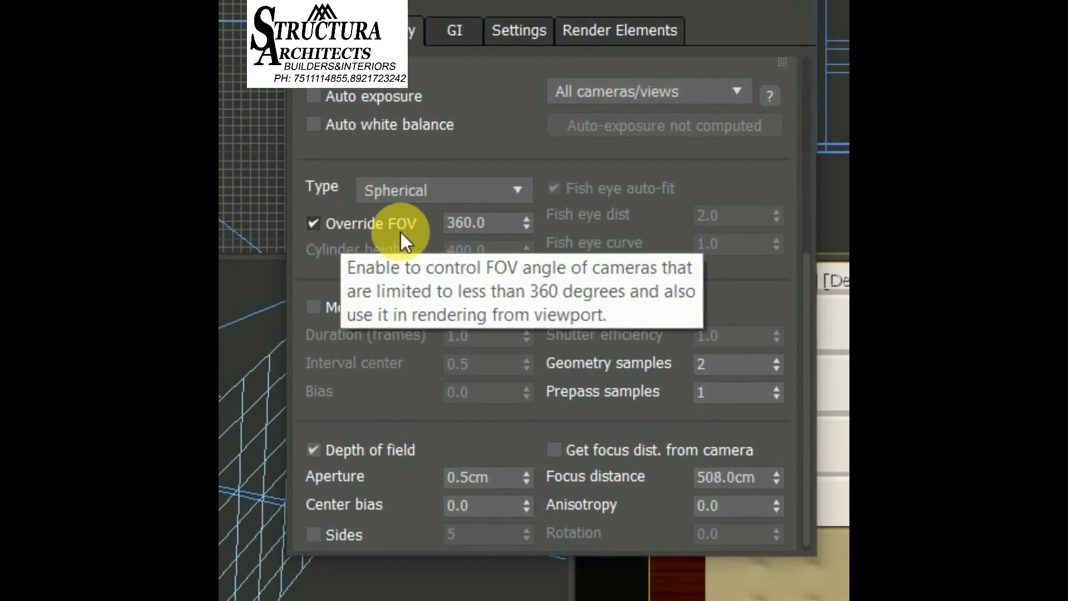
drag(489, 227, 410, 231)
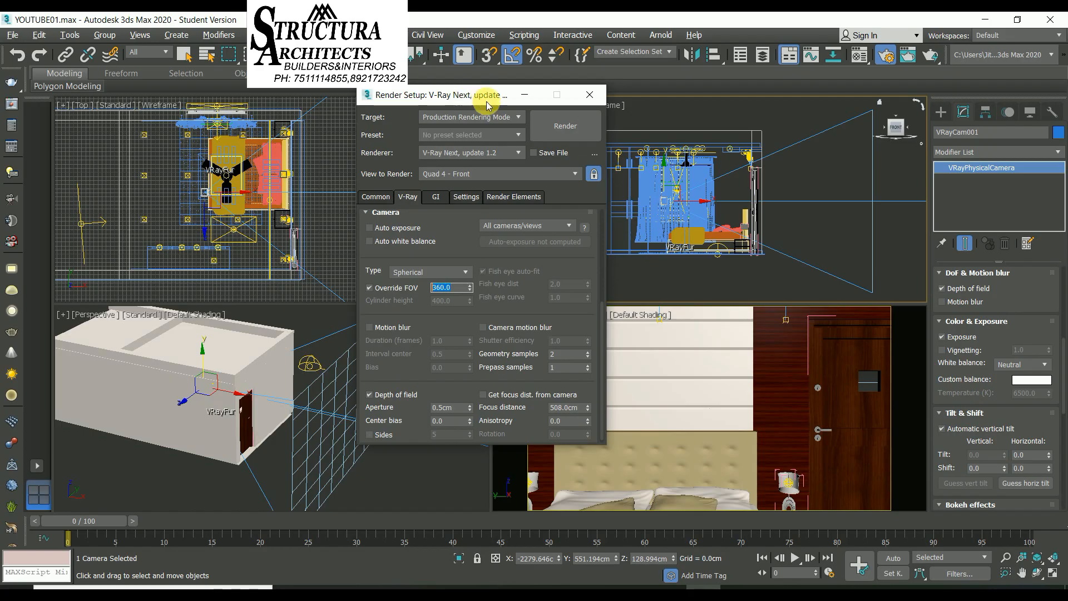
Make the VRayCam001 viewport active and render the spherical view from it
drag(486, 103, 376, 92)
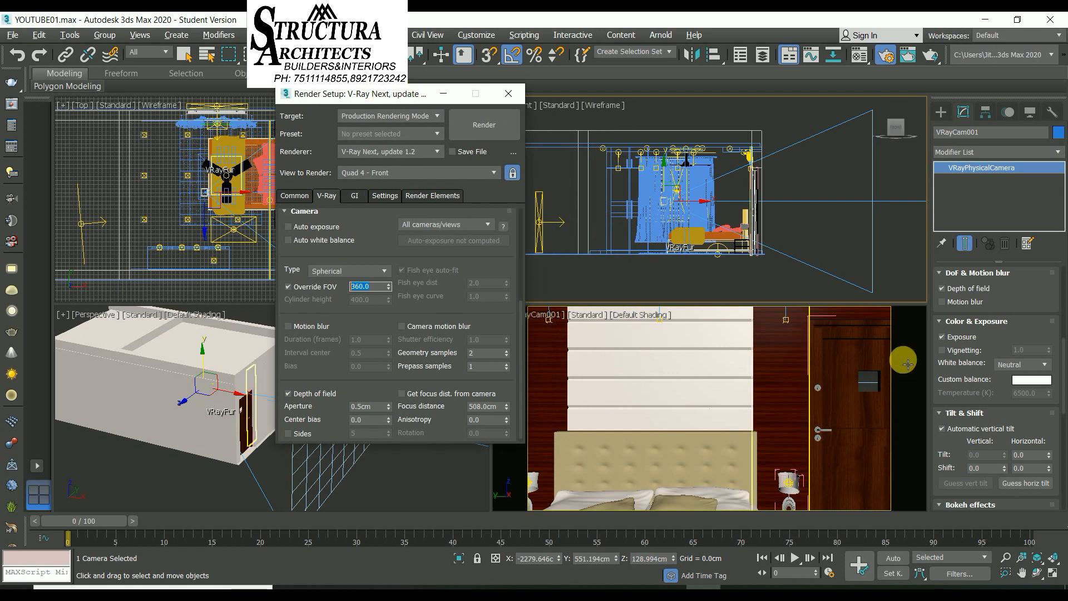
right_click(924, 343)
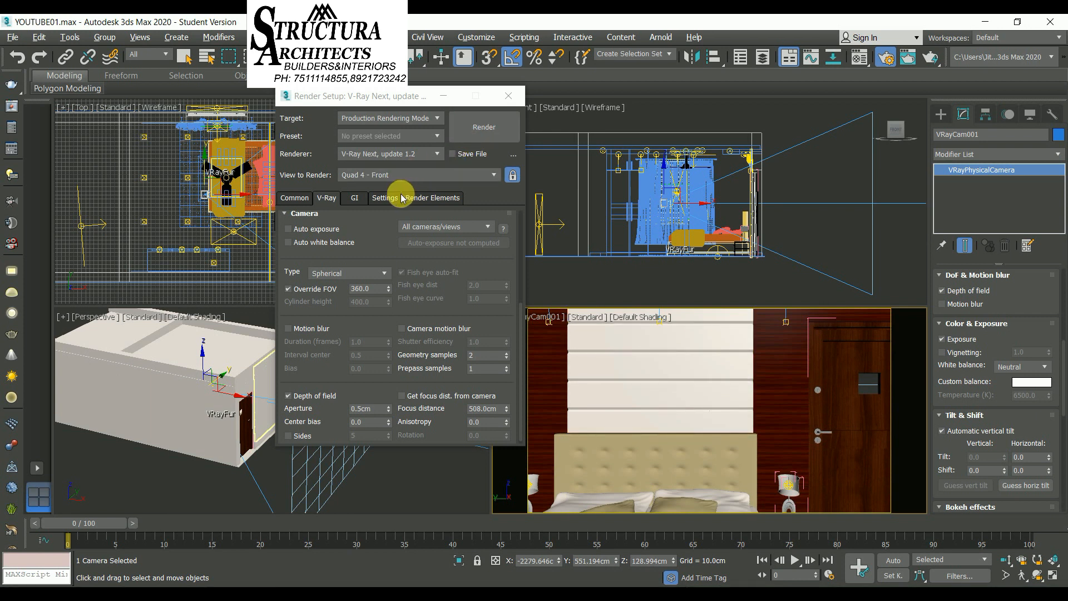
click(485, 134)
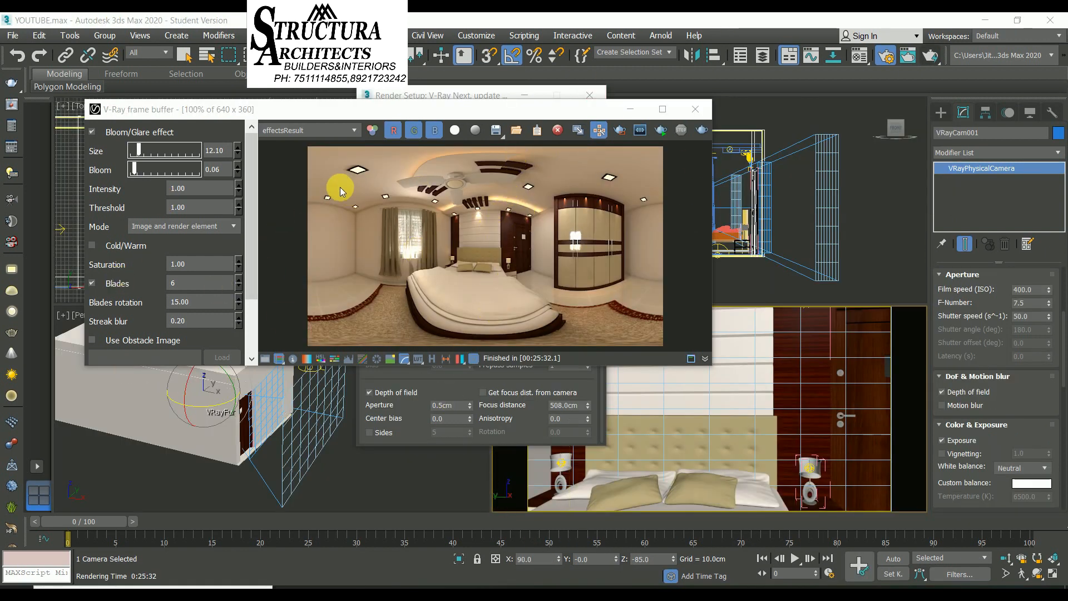
Save the rendered image as a JPEG file named PANORAMA with quality 100
click(322, 130)
click(375, 198)
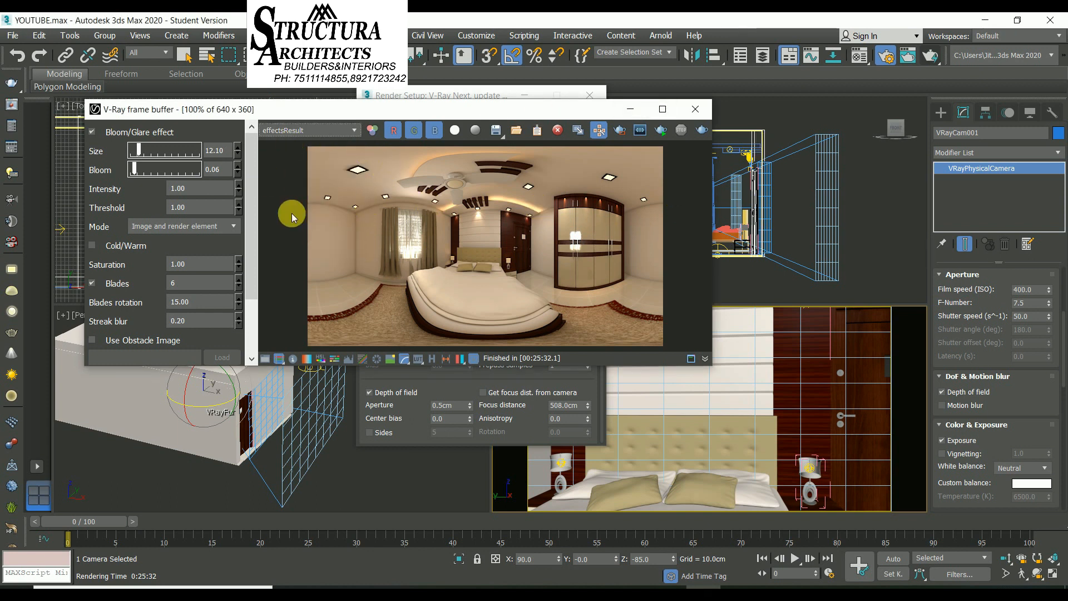
click(496, 139)
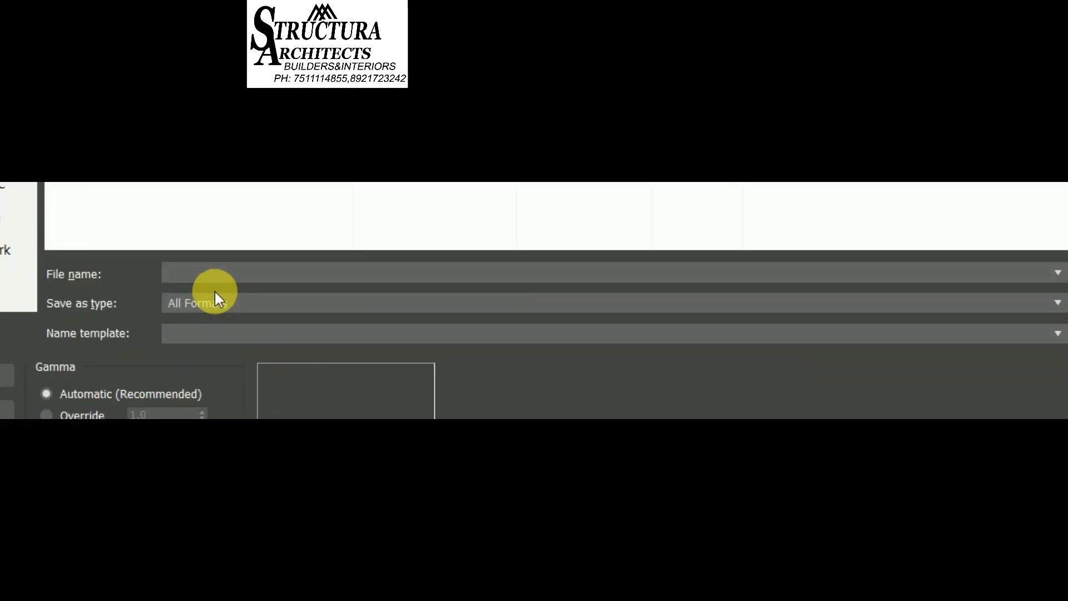
text(PANORAMA)
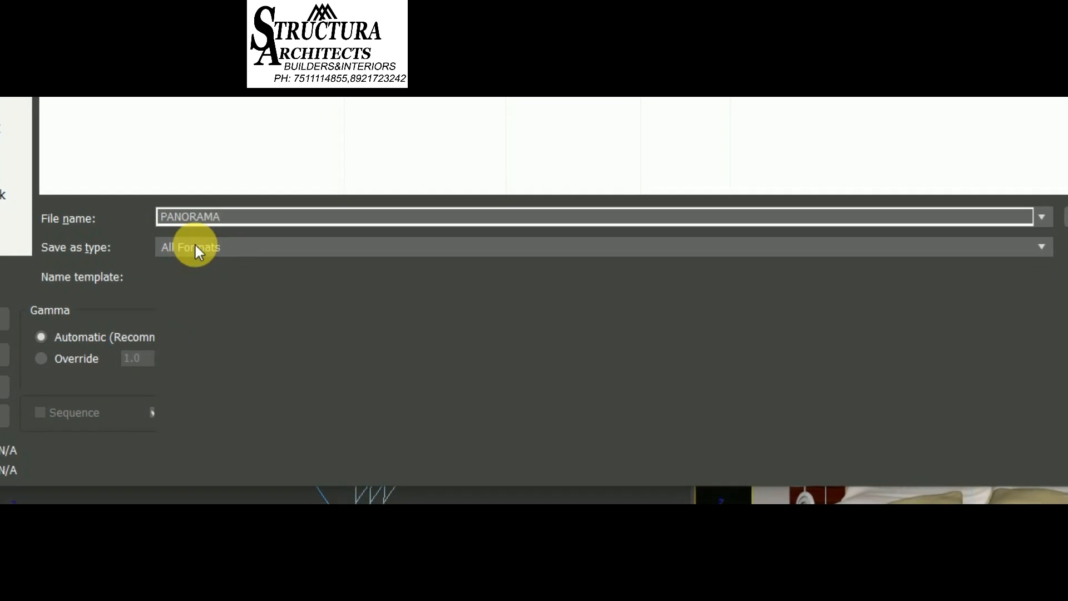
click(194, 261)
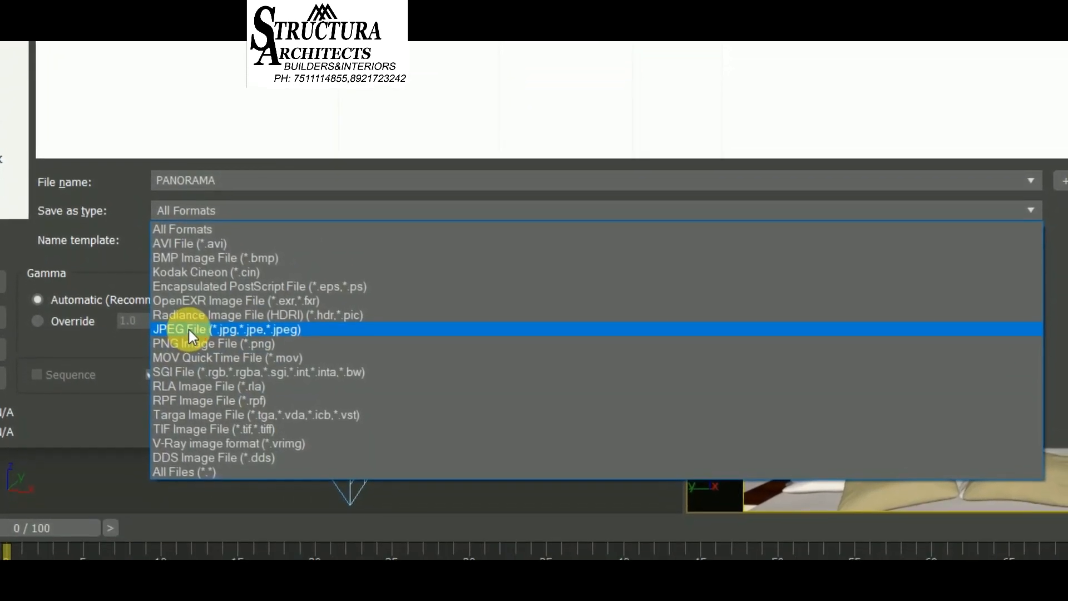
click(188, 342)
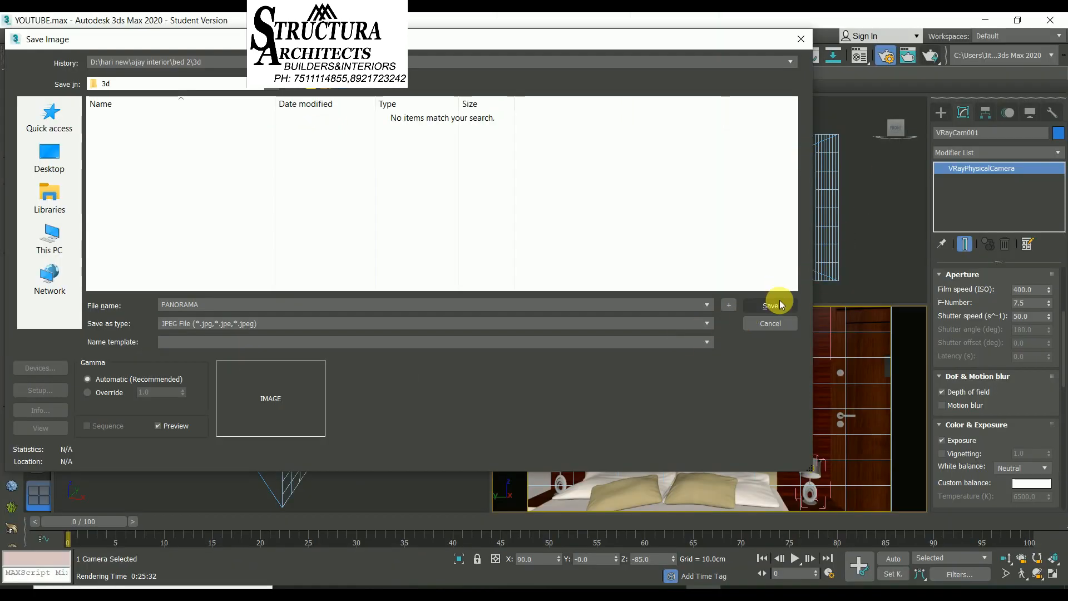
click(775, 306)
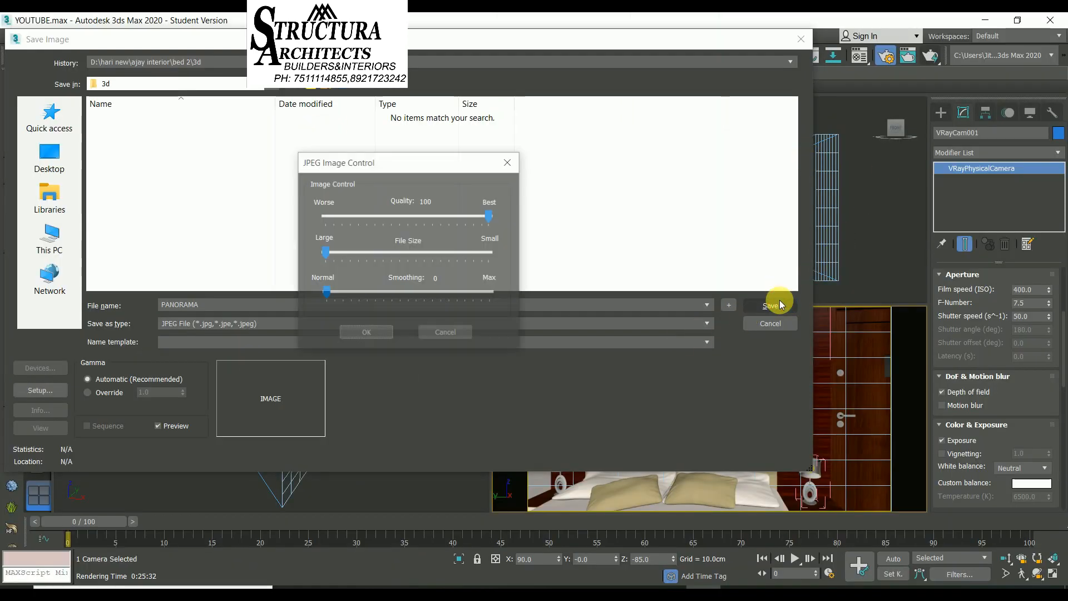
click(380, 332)
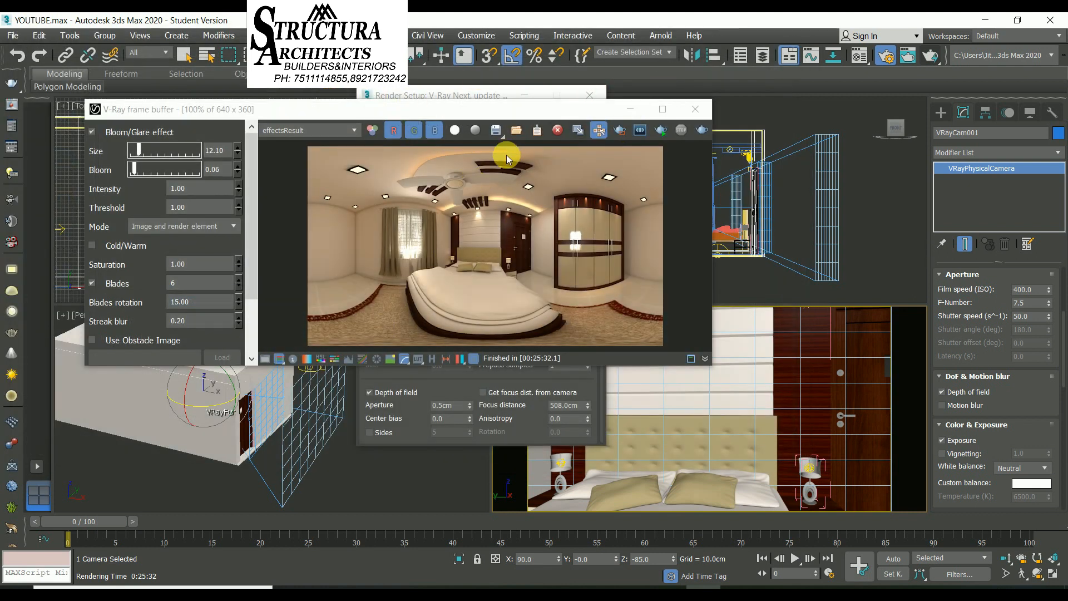